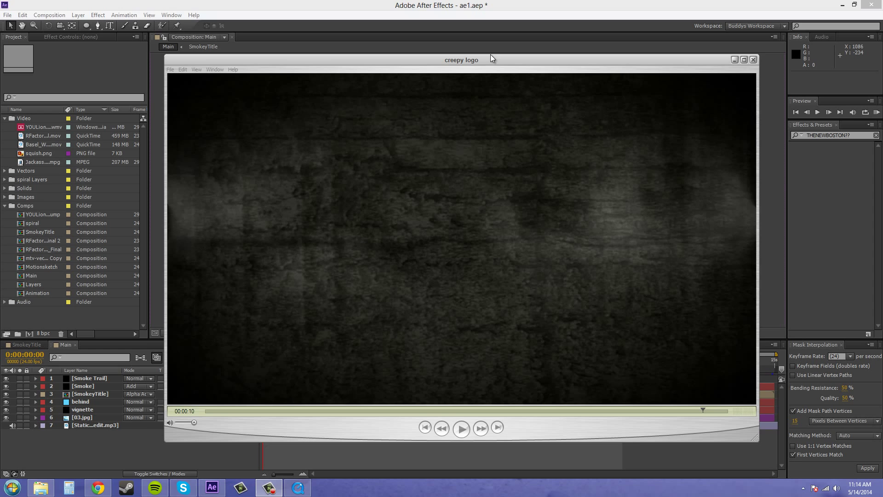
# - Pause the creepy logo preview, scrub it back to 00:00:05, then minimize the player
pyautogui.moveTo(487, 62); pyautogui.dragTo(470, 52)
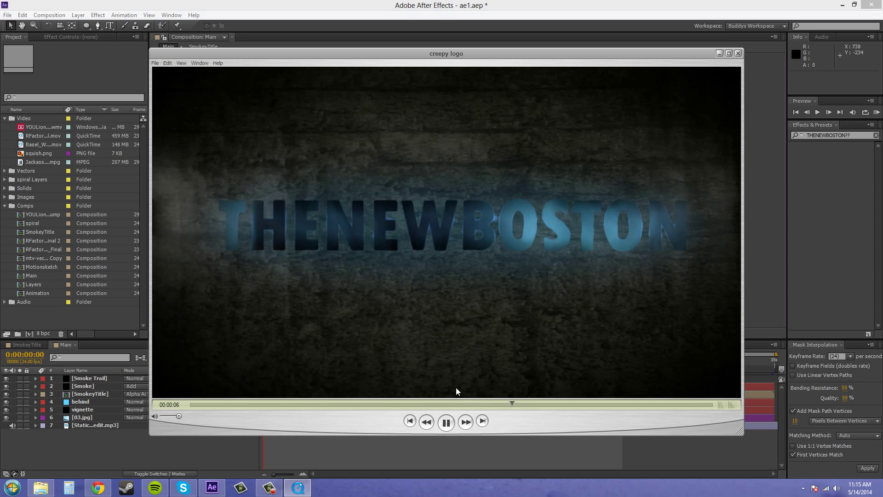
pyautogui.click(451, 424)
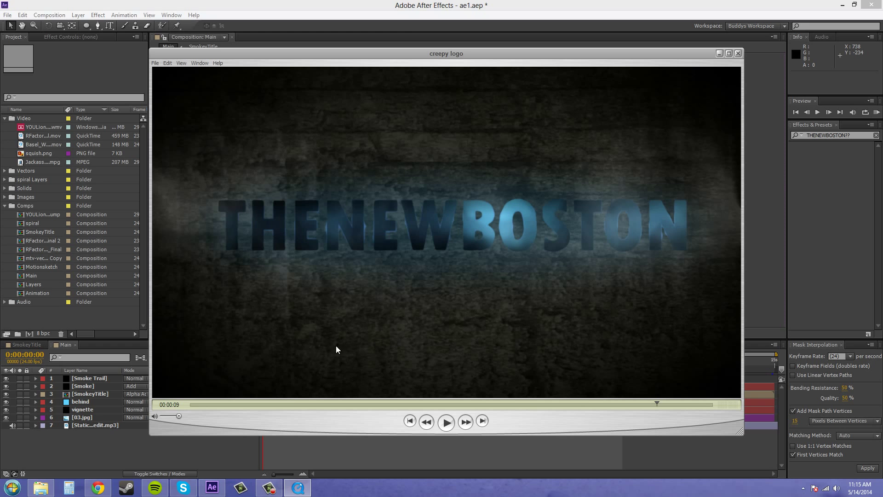
pyautogui.moveTo(656, 403); pyautogui.dragTo(433, 397)
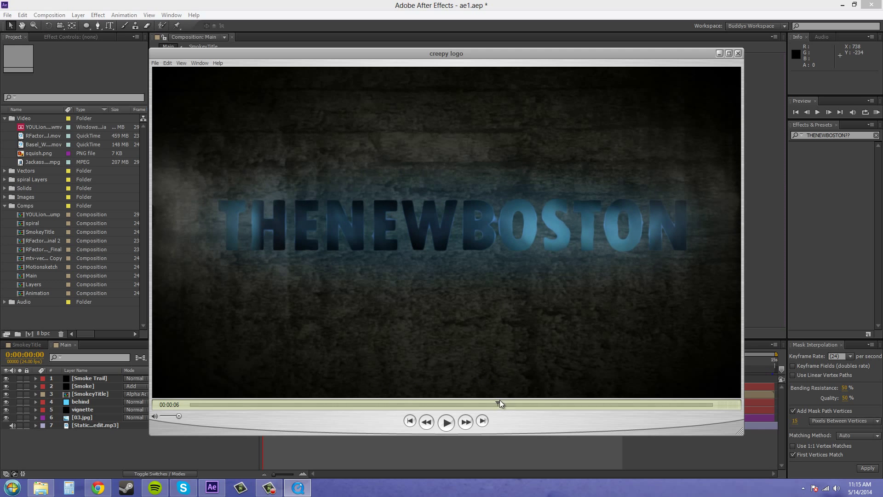
pyautogui.moveTo(499, 401); pyautogui.dragTo(454, 365)
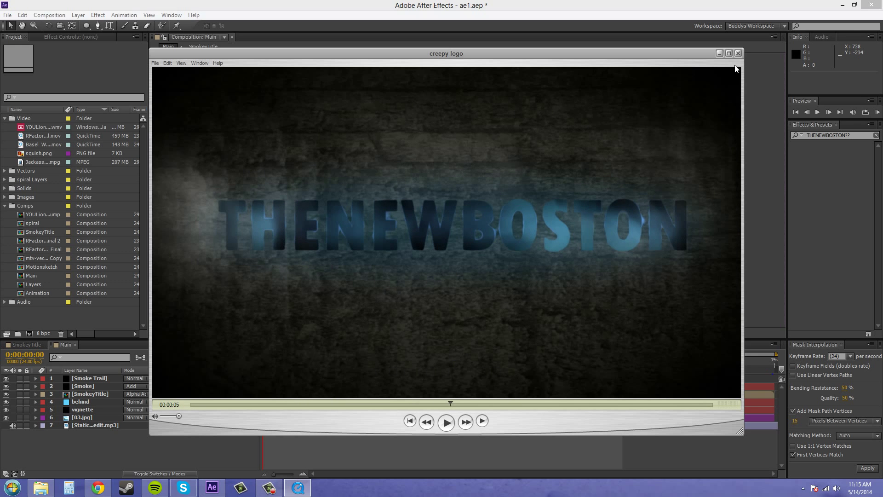
pyautogui.click(720, 53)
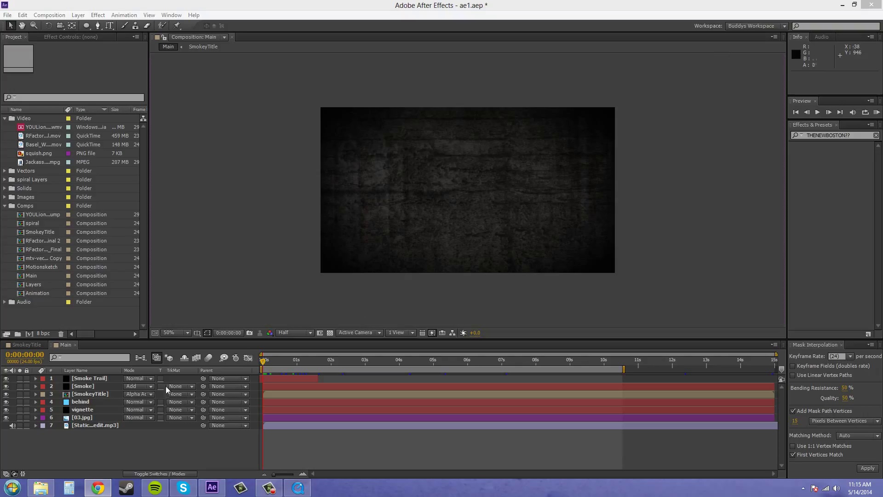
# - Create composition Main2 at 1280×720, 24 fps, duration 0:00:15:00, then switch to Chrome
pyautogui.click(60, 17)
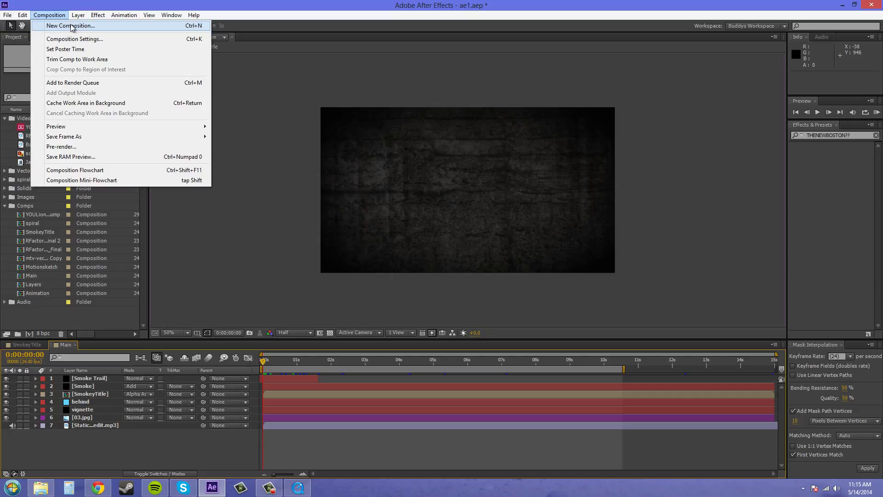
pyautogui.click(71, 27)
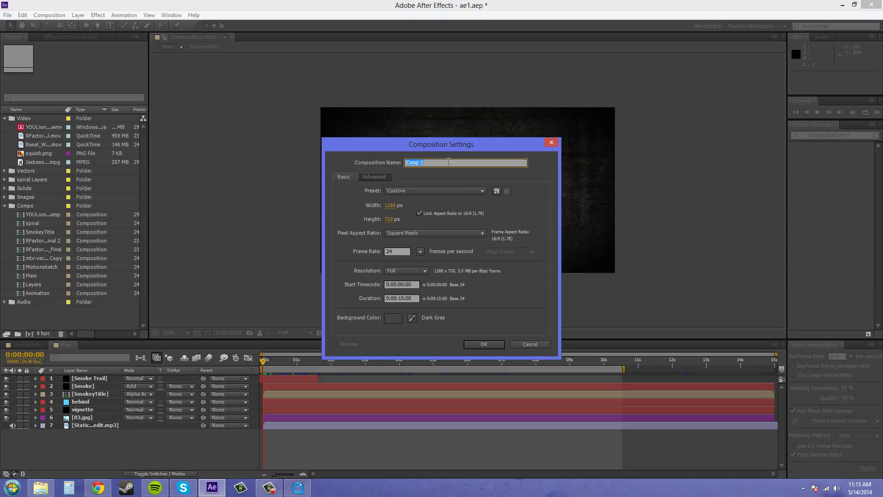
pyautogui.write('Main2')
pyautogui.click(405, 299)
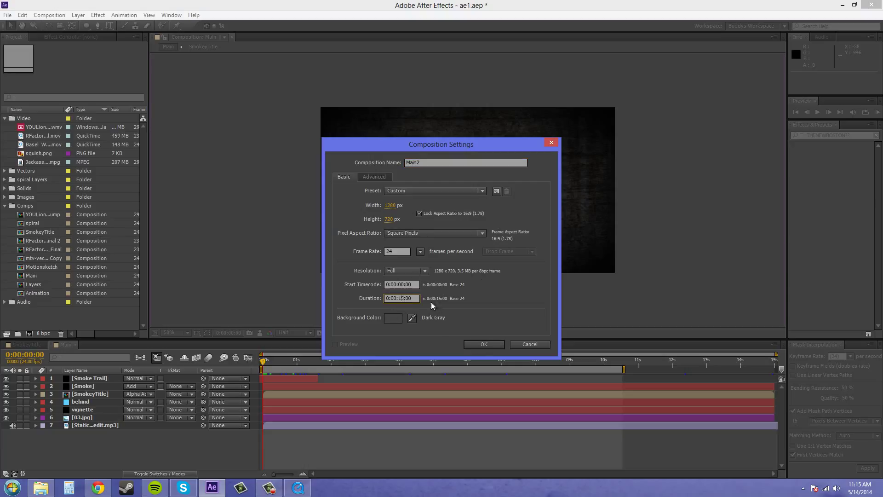
pyautogui.click(489, 346)
pyautogui.click(490, 344)
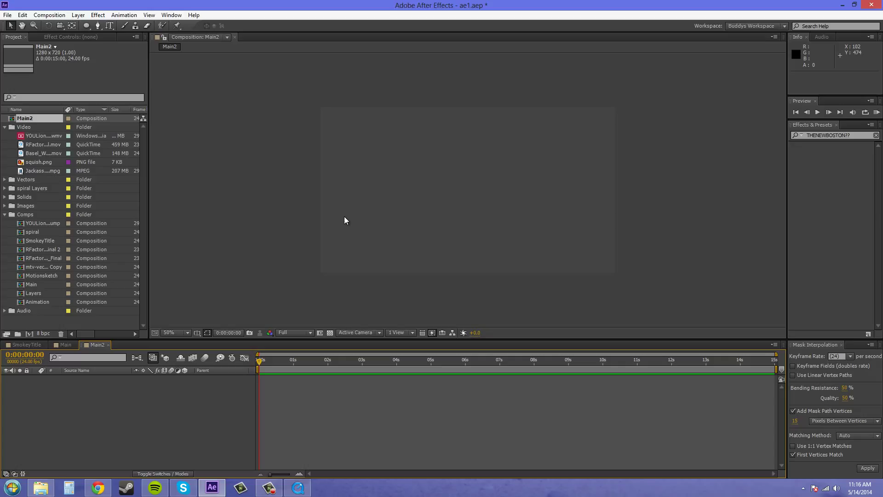
pyautogui.hotkey('alt', 'Tab')
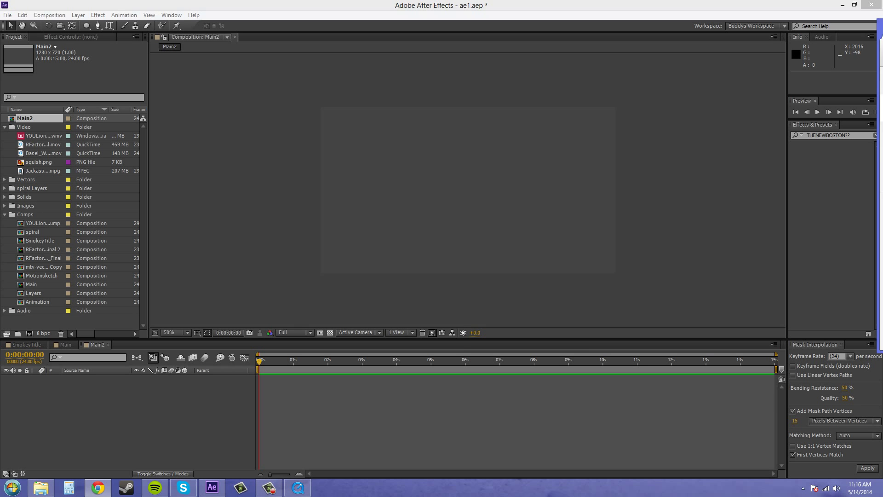
pyautogui.moveTo(882, 69); pyautogui.dragTo(456, 55)
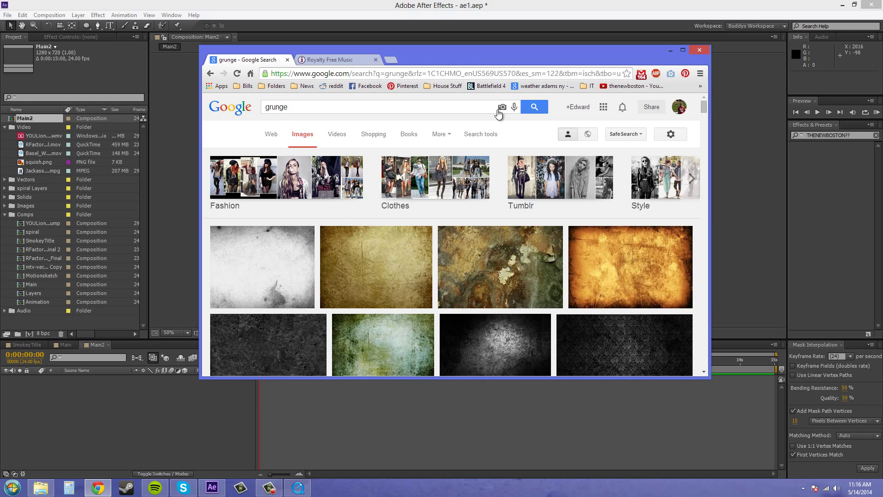
pyautogui.click(683, 49)
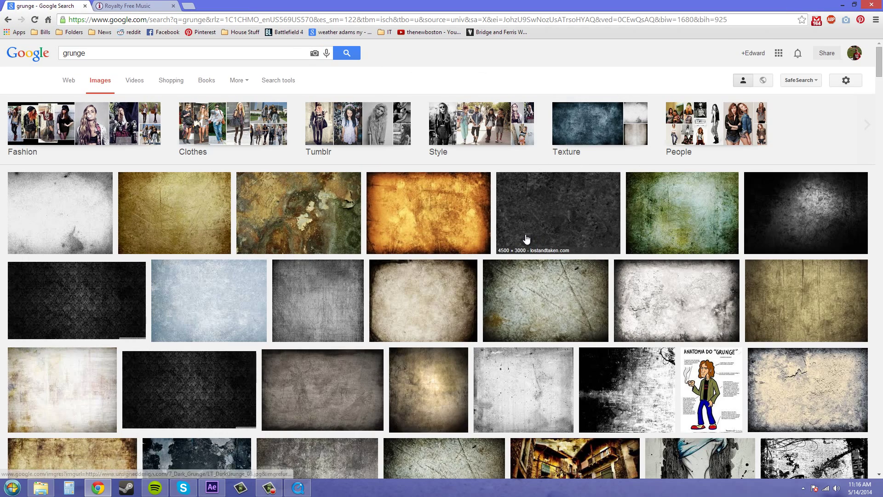
pyautogui.scroll(-1, 460, 246)
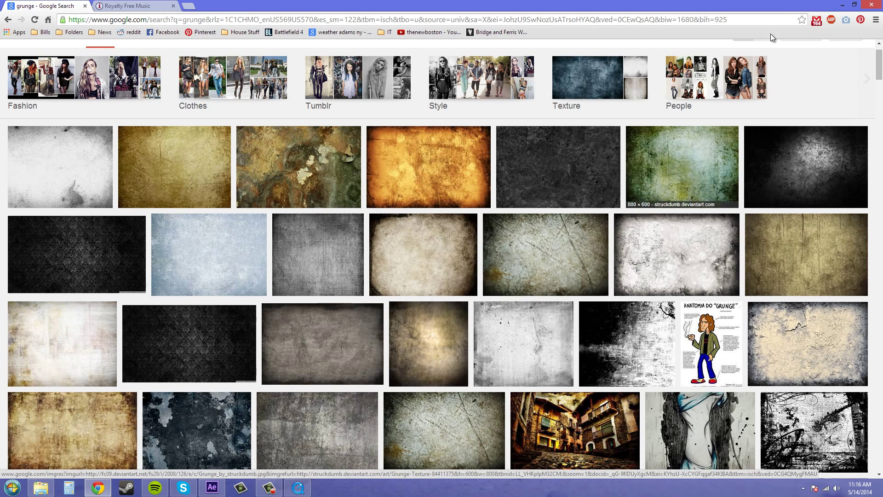
pyautogui.doubleClick(694, 4)
pyautogui.hotkey('alt', 'Tab')
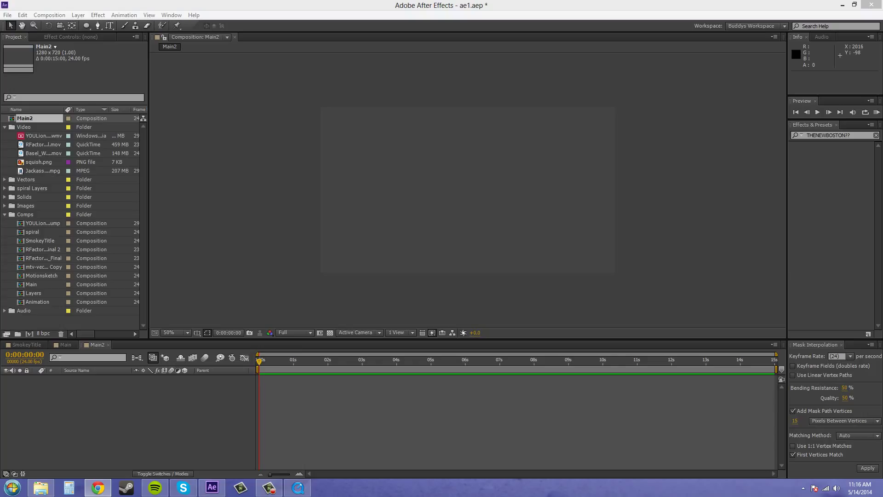
# - Move the Main2 composition into the Comps folder in the Project panel
pyautogui.click(5, 215)
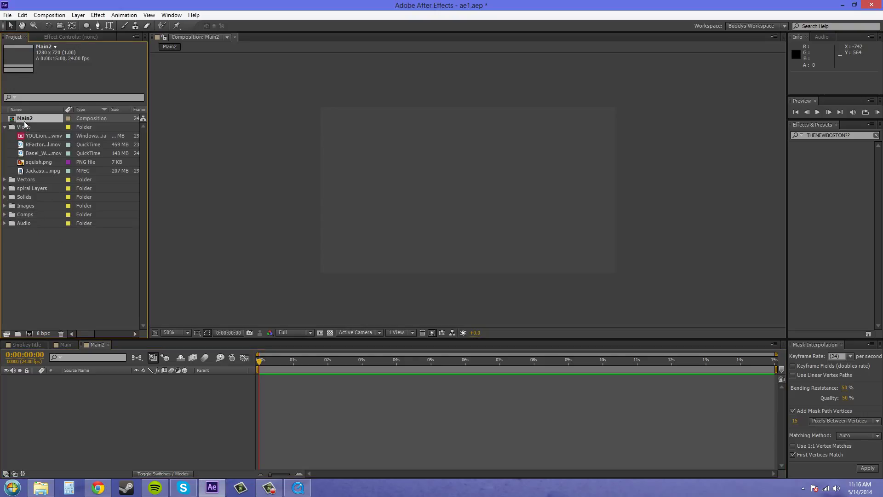
pyautogui.moveTo(23, 129); pyautogui.dragTo(29, 214)
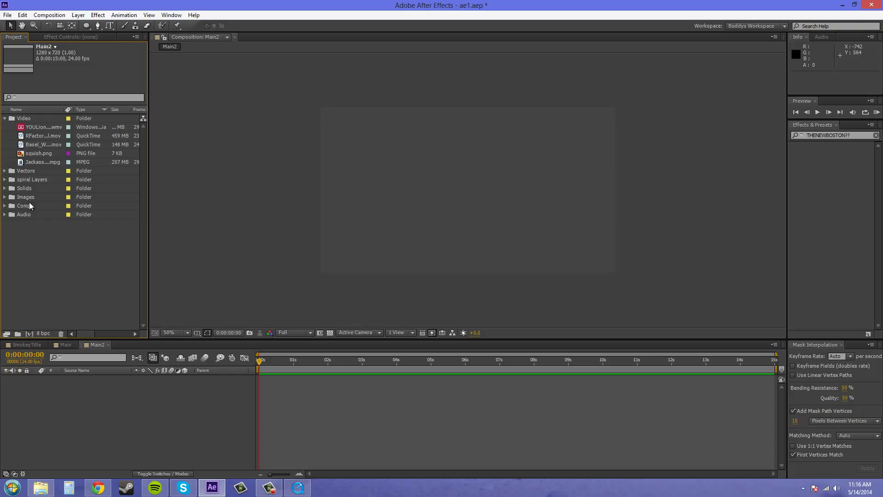
pyautogui.click(4, 118)
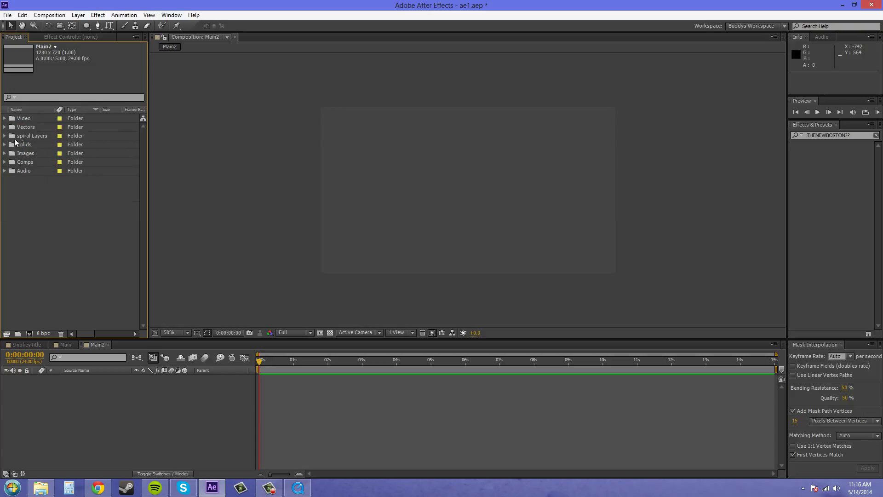
# - Delete the spiral Layers folder and select 03.jpg inside the Images folder
pyautogui.click(31, 136)
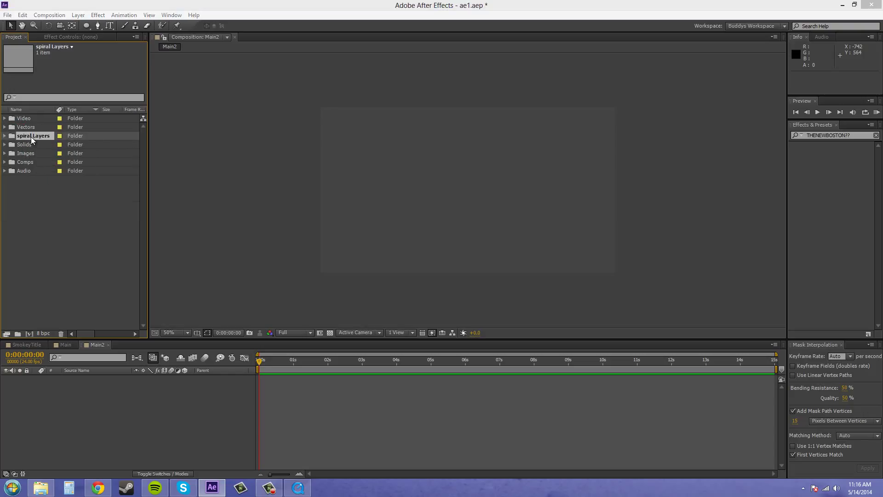
pyautogui.press('Delete')
pyautogui.click(488, 265)
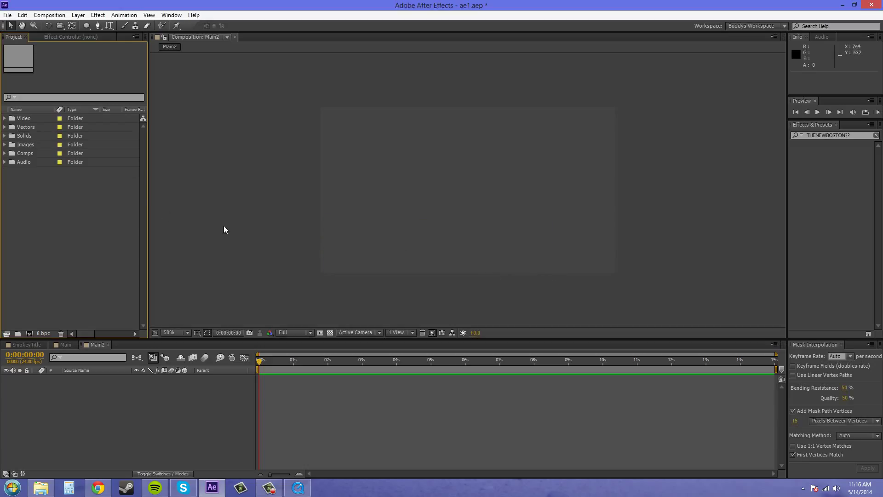
pyautogui.click(5, 144)
pyautogui.click(32, 258)
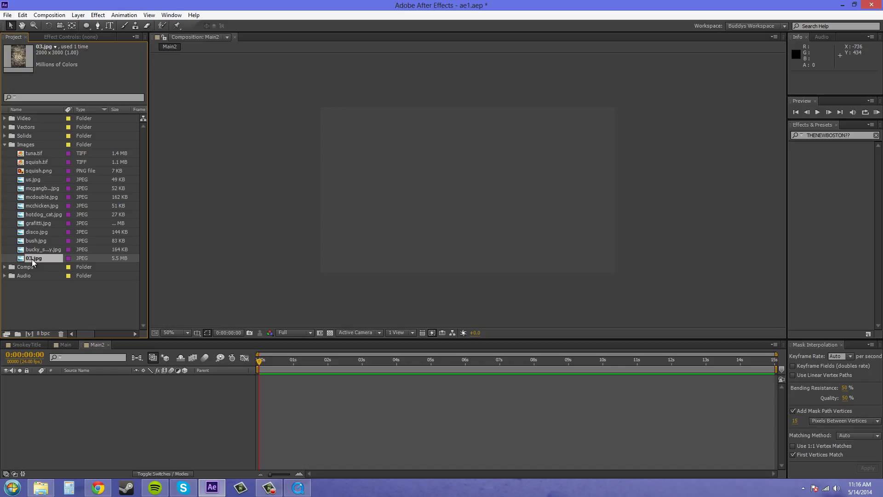
# - Add the 03.jpg wall image as a layer in the Main2 timeline
pyautogui.moveTo(31, 259); pyautogui.dragTo(50, 420)
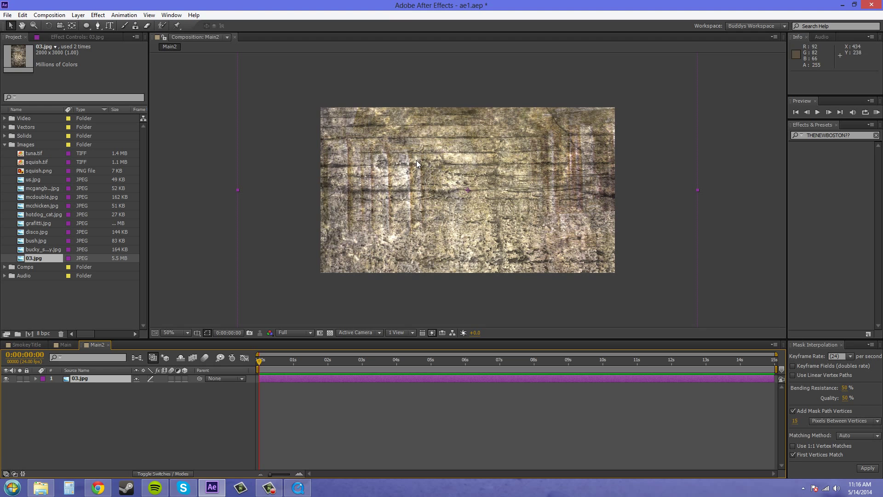
pyautogui.scroll(-1, 503, 182)
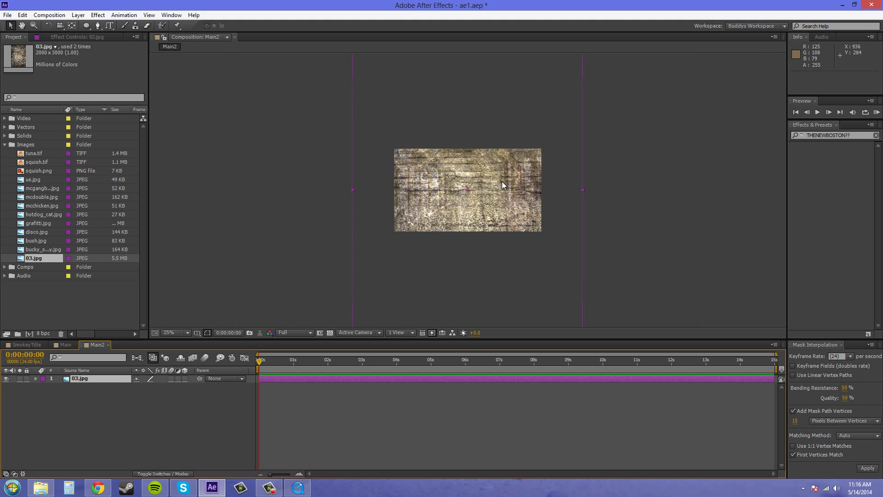
pyautogui.scroll(2, 502, 183)
pyautogui.scroll(-1, 502, 188)
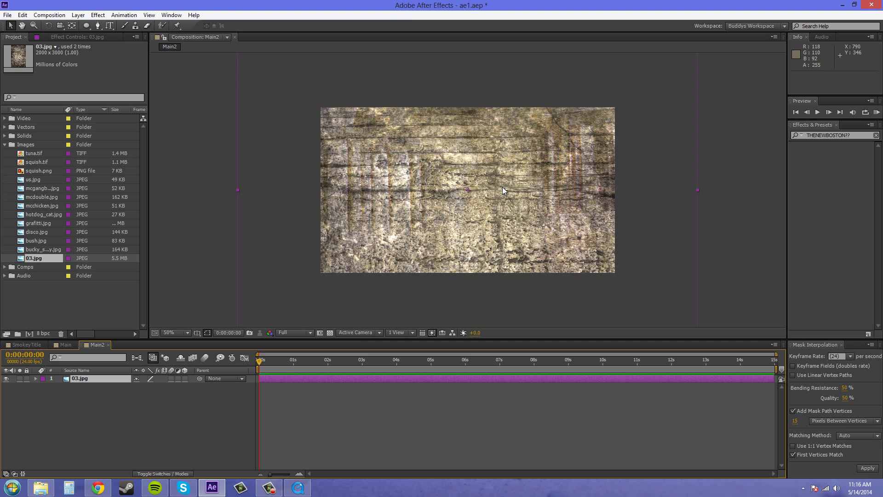
# - Scale the 03.jpg layer to 204% so it fills the frame
pyautogui.press('s')
pyautogui.moveTo(166, 386)
pyautogui.mouseDown()
pyautogui.moveTo(194, 388)
pyautogui.moveTo(167, 383)
pyautogui.moveTo(195, 380)
pyautogui.moveTo(179, 380)
pyautogui.mouseUp()
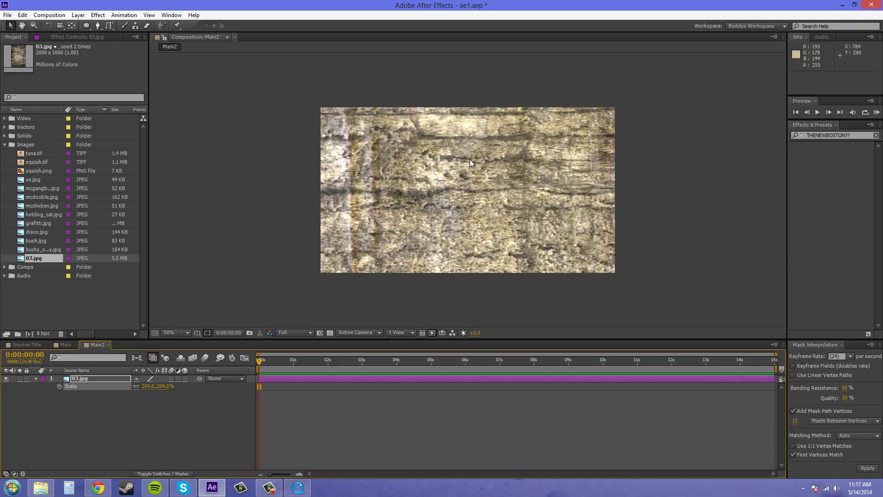
pyautogui.click(88, 404)
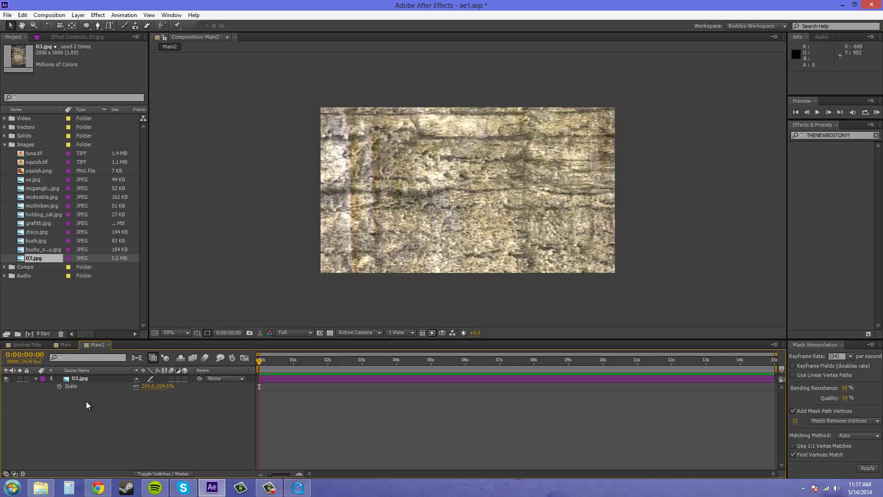
pyautogui.click(83, 381)
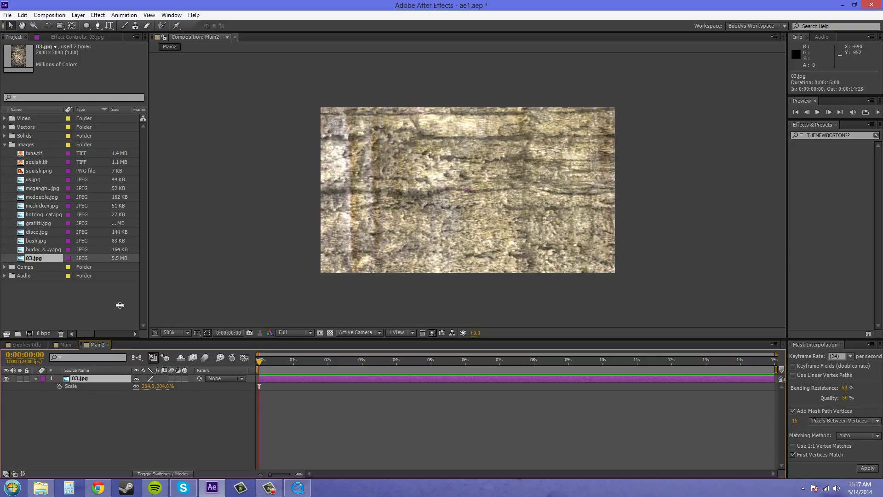
pyautogui.click(98, 15)
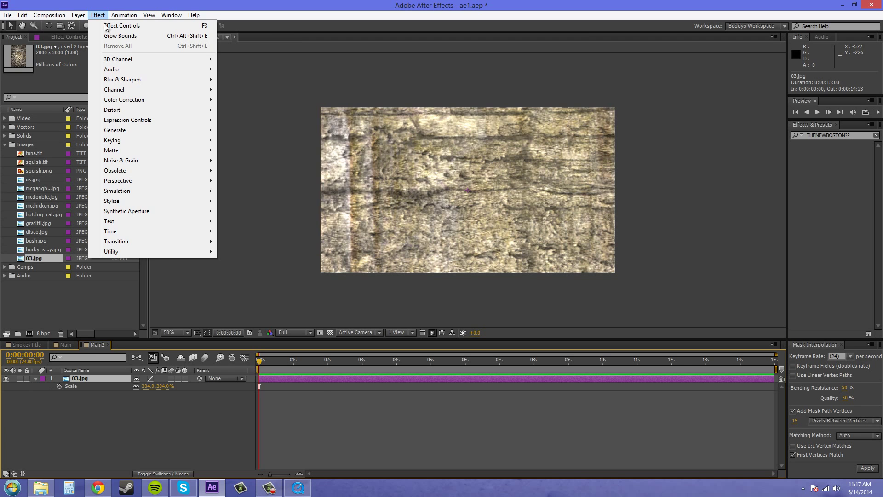
# - Apply Hue/Saturation to 03.jpg with Master Saturation at -64, then collapse its properties
pyautogui.moveTo(125, 101)
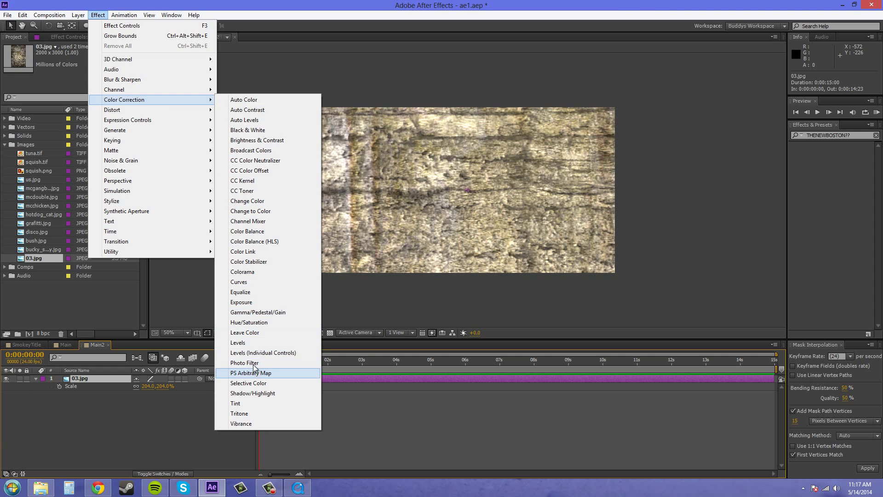
pyautogui.click(258, 323)
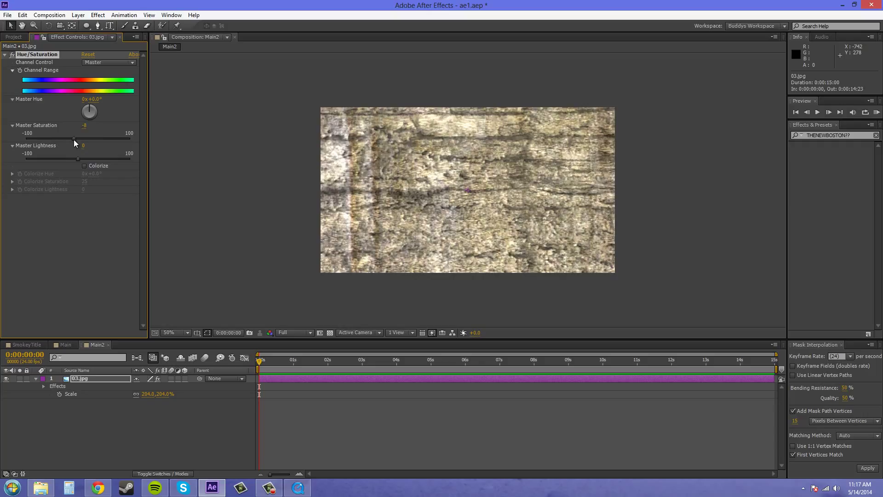
pyautogui.moveTo(74, 140); pyautogui.dragTo(41, 140)
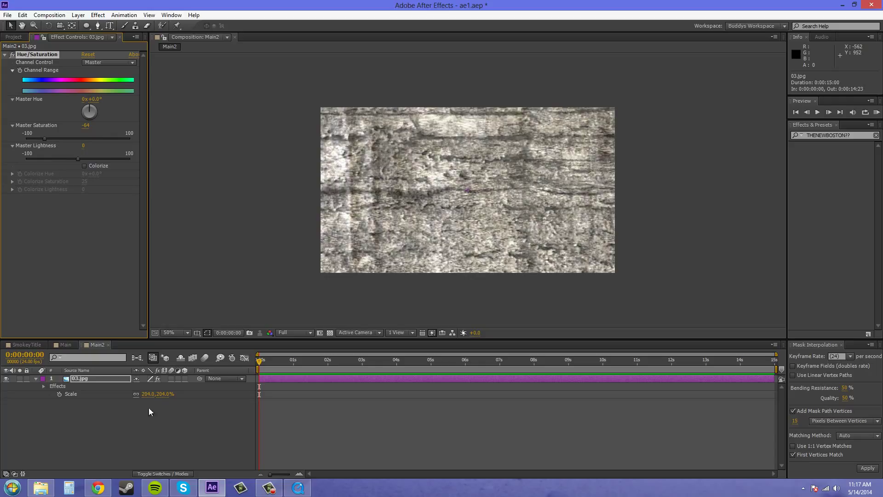
pyautogui.click(36, 379)
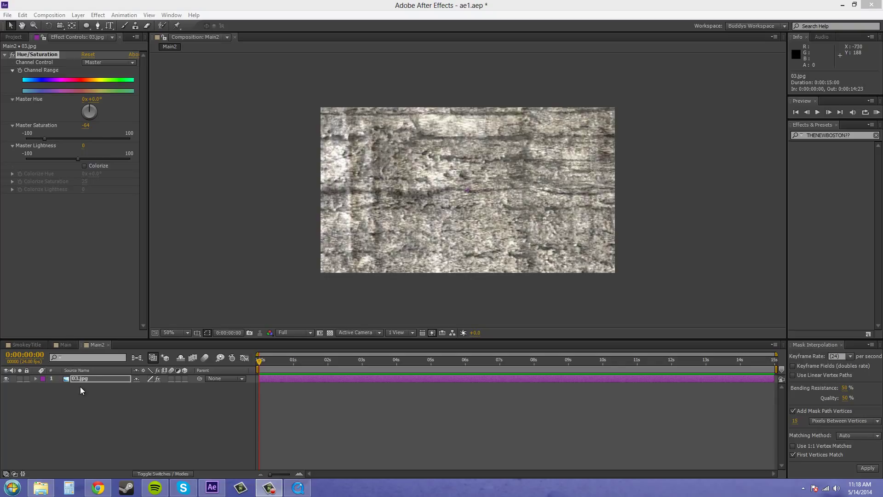
# - Apply a Levels effect to the wall layer and widen the Effect Controls panel
pyautogui.click(75, 231)
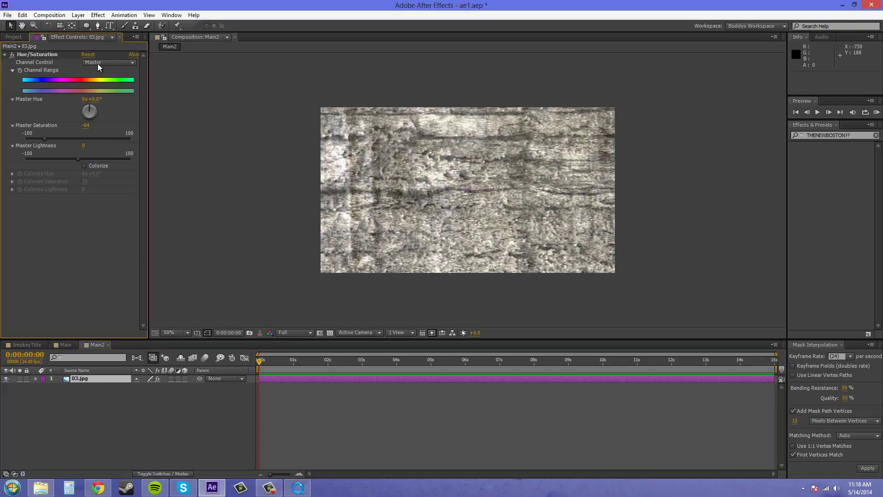
pyautogui.click(98, 14)
pyautogui.moveTo(136, 101)
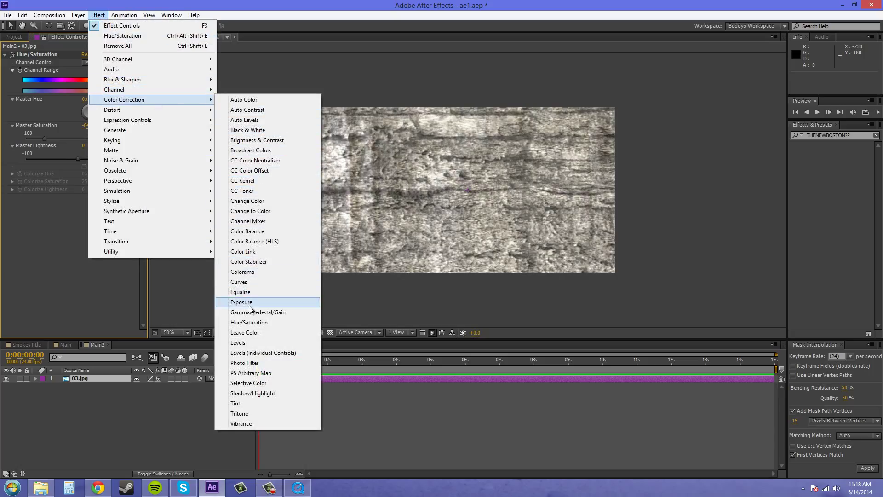
pyautogui.click(242, 343)
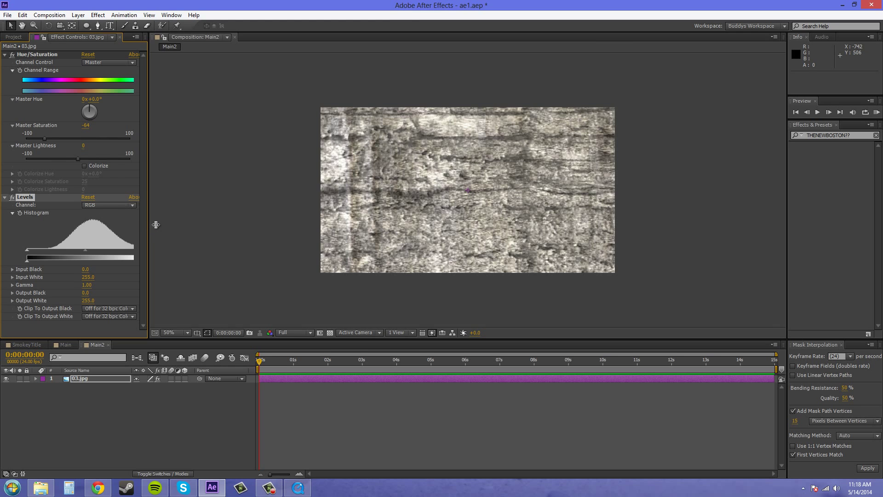
pyautogui.moveTo(149, 224); pyautogui.dragTo(167, 247)
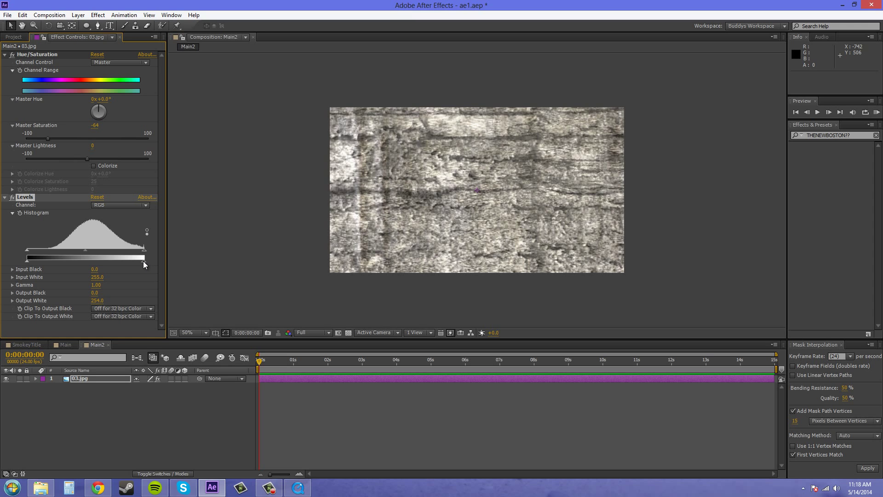
# - Set the Levels Output White to 75 to darken the wall
pyautogui.moveTo(136, 261); pyautogui.dragTo(95, 261)
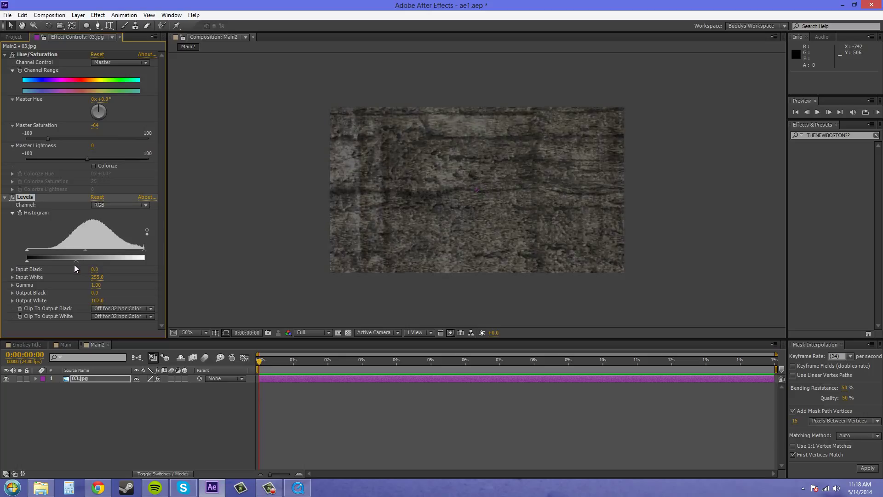
pyautogui.moveTo(74, 265); pyautogui.dragTo(68, 266)
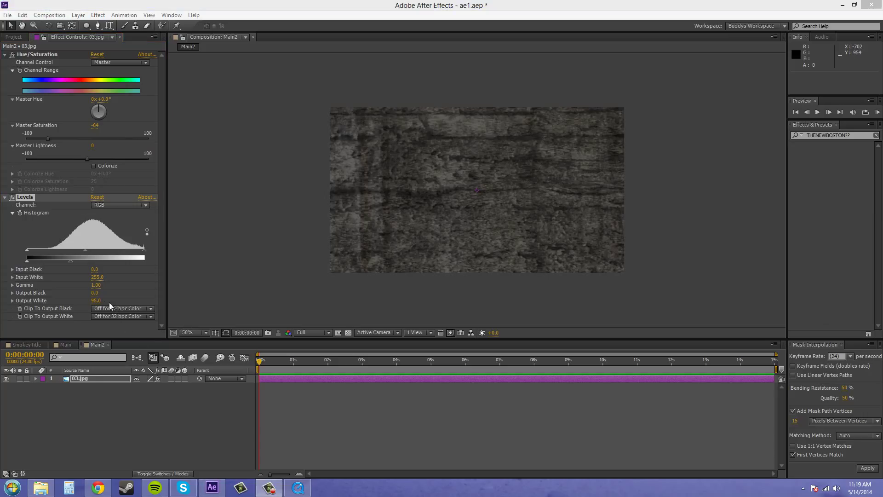
pyautogui.click(95, 301)
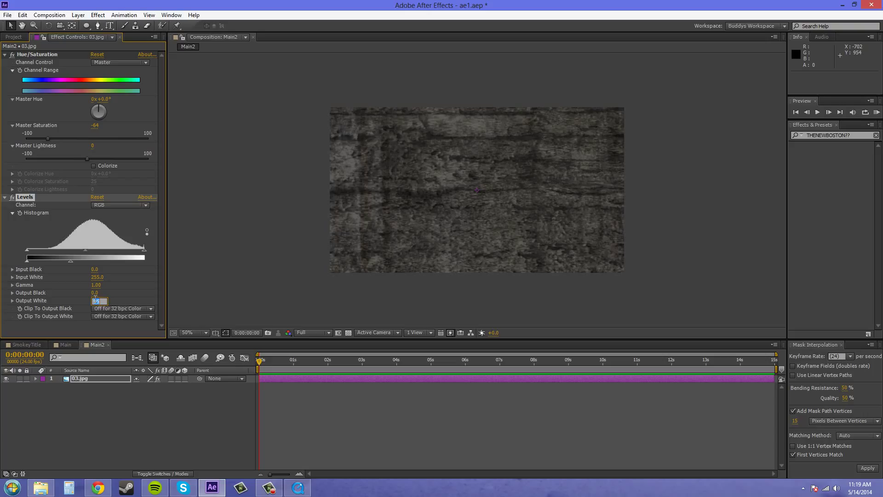
pyautogui.write('75')
pyautogui.press('Return')
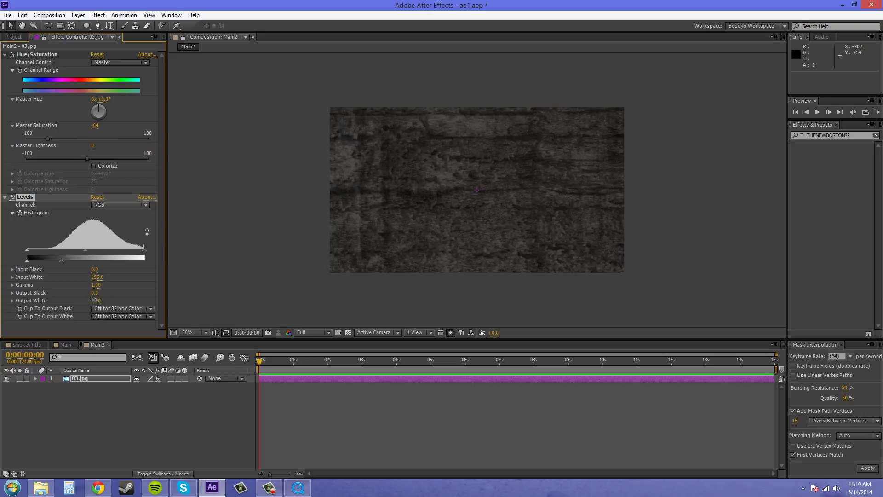
pyautogui.moveTo(95, 301); pyautogui.dragTo(94, 301)
pyautogui.click(96, 301)
pyautogui.write('75')
pyautogui.press('Return')
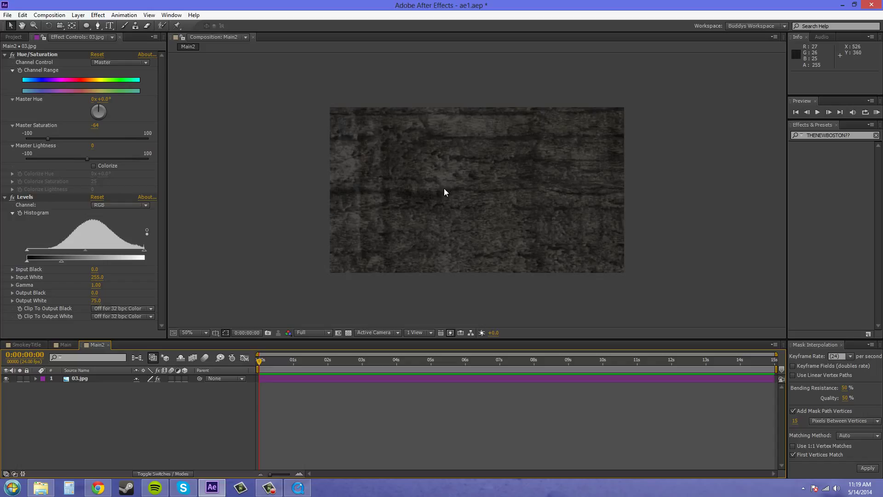
# - Collapse the Hue/Saturation and Levels settings in Effect Controls
pyautogui.click(5, 55)
pyautogui.click(4, 62)
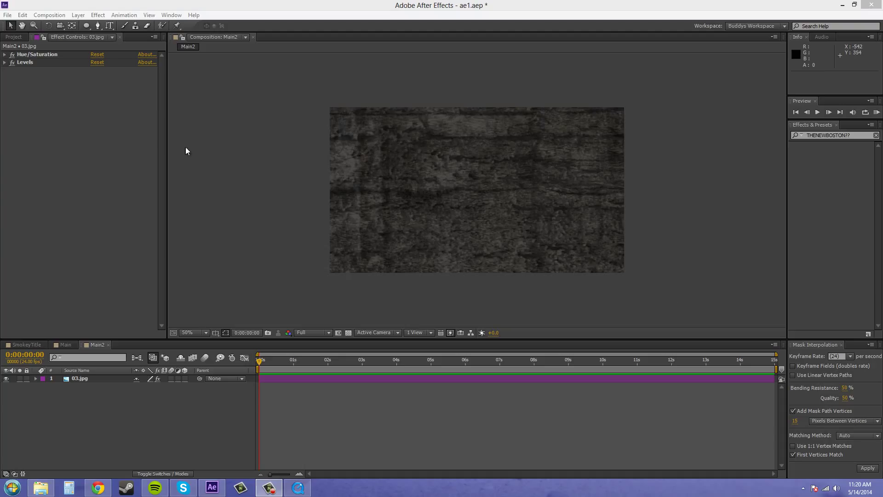
pyautogui.click(97, 394)
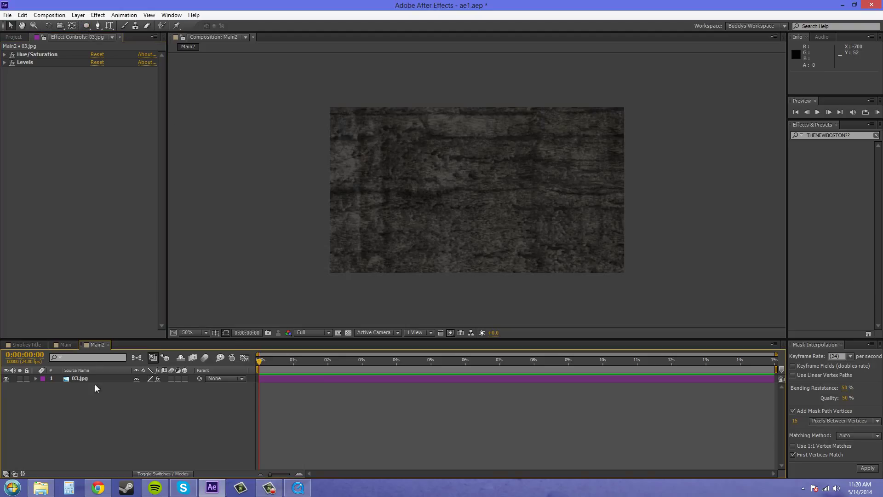
# - Create a black, comp-sized 1280×720 solid layer named Vignette
pyautogui.click(78, 15)
pyautogui.moveTo(98, 32)
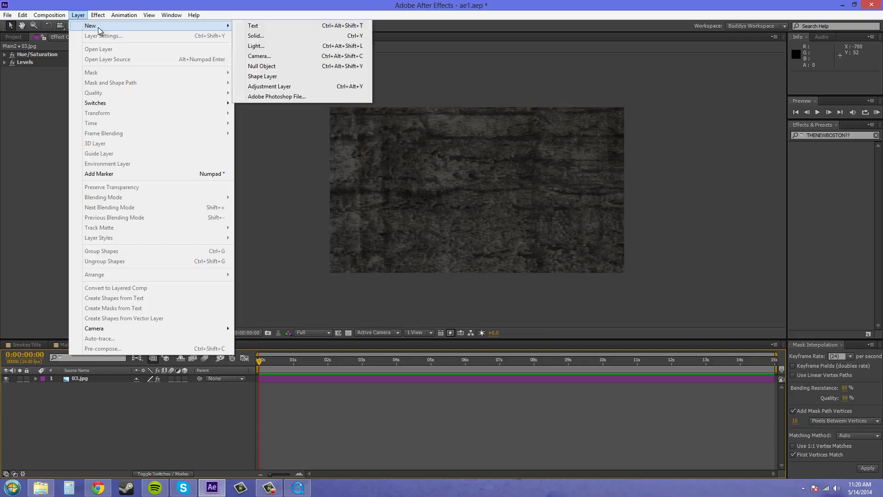
pyautogui.click(248, 37)
pyautogui.click(436, 308)
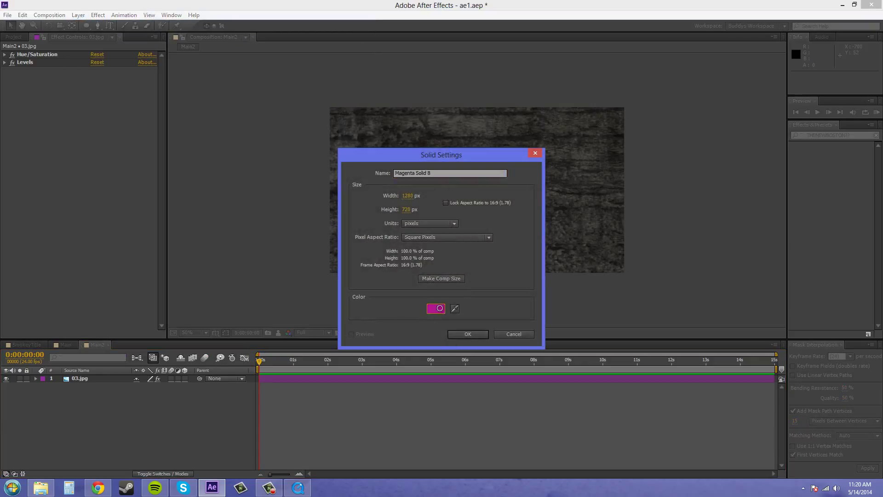
pyautogui.click(332, 312)
pyautogui.click(521, 199)
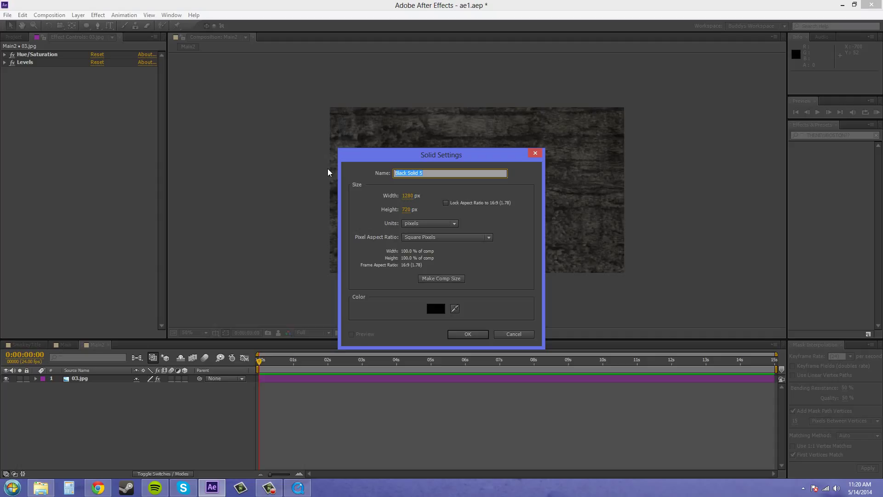
pyautogui.write('Vignette')
pyautogui.click(436, 281)
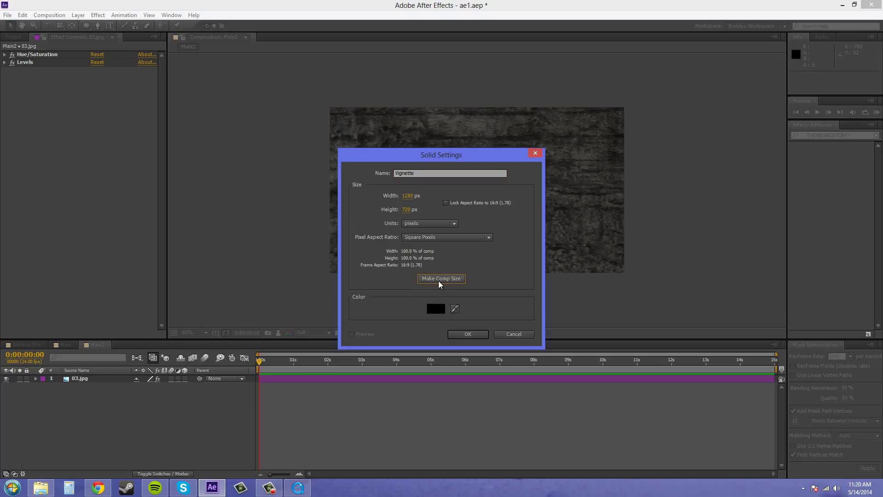
pyautogui.click(474, 334)
# - Add a full-layer ellipse mask to Vignette, set it to Inverted, and hide the mask path
pyautogui.doubleClick(86, 26)
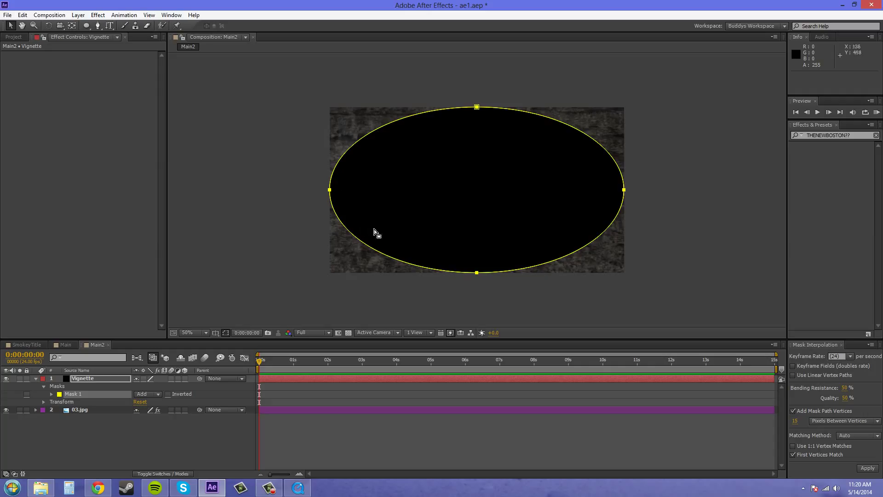
pyautogui.click(168, 394)
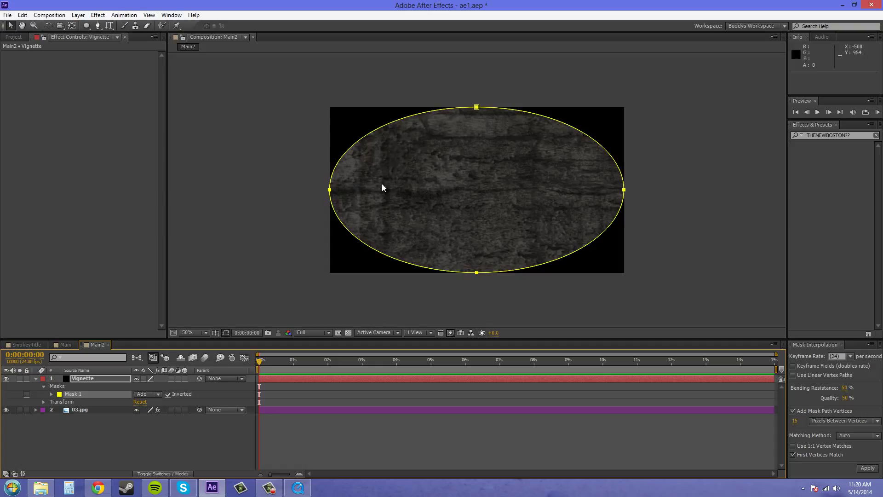
pyautogui.click(225, 333)
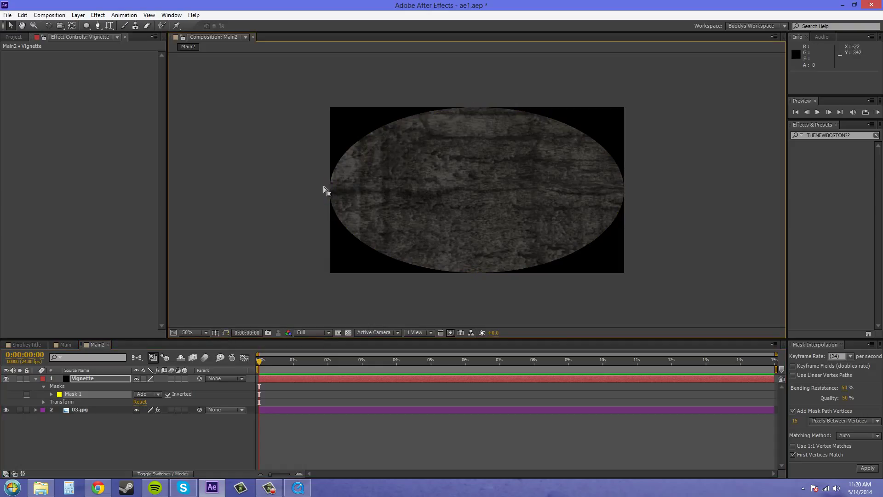
# - Raise Mask 1's Mask Feather on Vignette to 297.0, 297.0 pixels
pyautogui.click(51, 394)
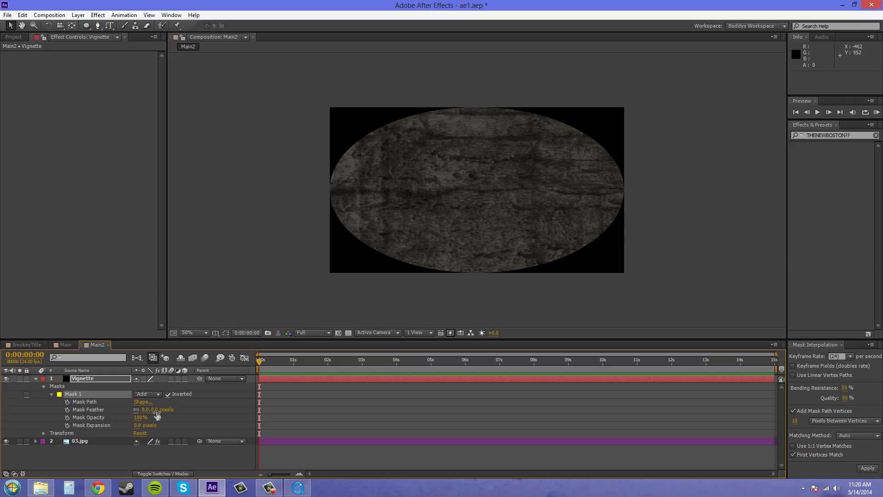
pyautogui.moveTo(156, 409); pyautogui.dragTo(292, 408)
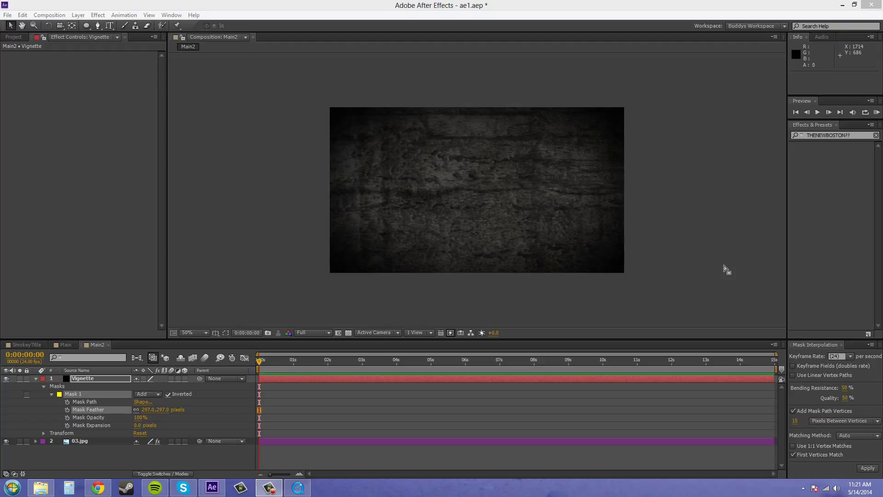
# - Close the Mask Interpolation panel so the Main2 timeline fills the full window width
pyautogui.click(841, 344)
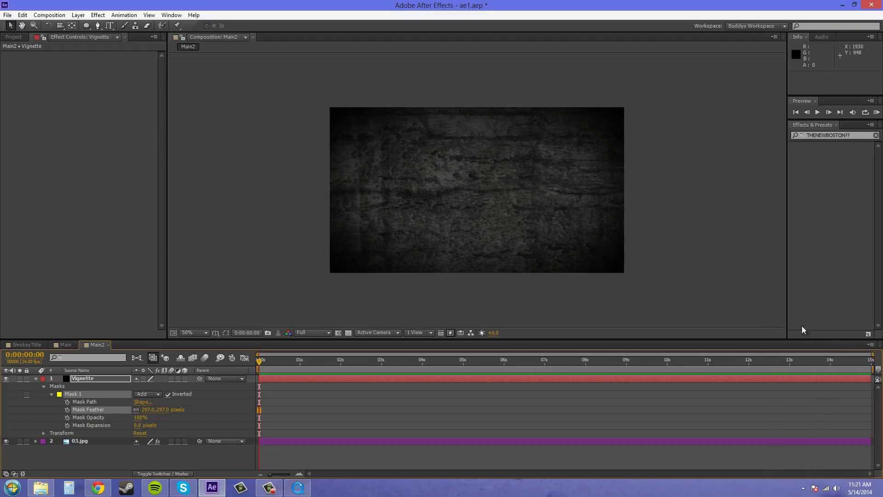